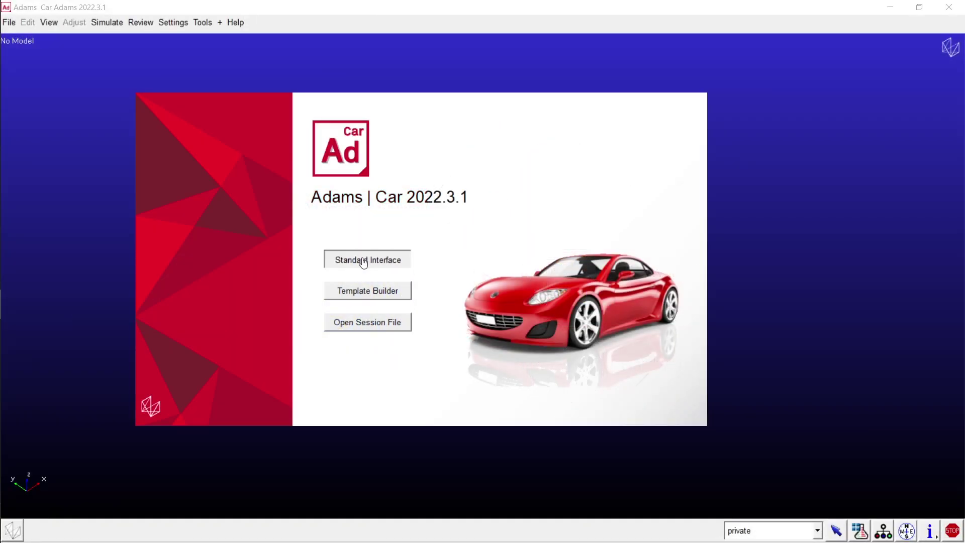
Load the VI-CarRealTime plugin for the current session.
{"action": "left_click", "coordinate": [206, 24]}
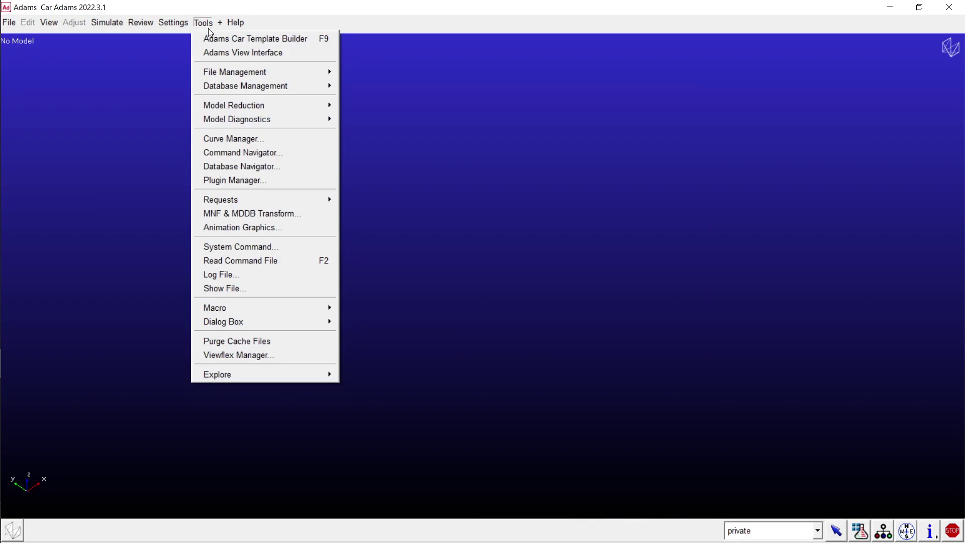
{"action": "left_click", "coordinate": [224, 180]}
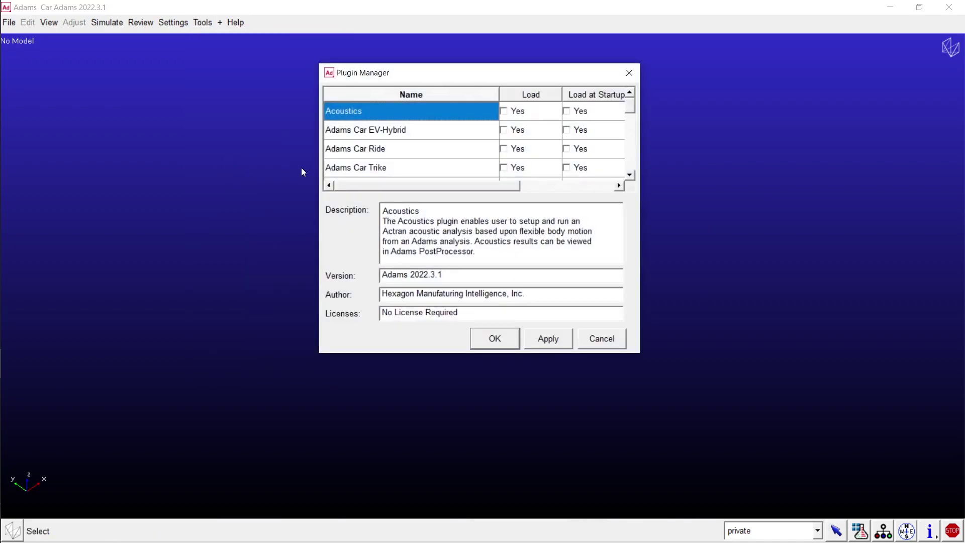
{"action": "scroll", "coordinate": [341, 152], "scroll_direction": "down", "scroll_amount": 3}
{"action": "scroll", "coordinate": [342, 151], "scroll_direction": "down", "scroll_amount": 3}
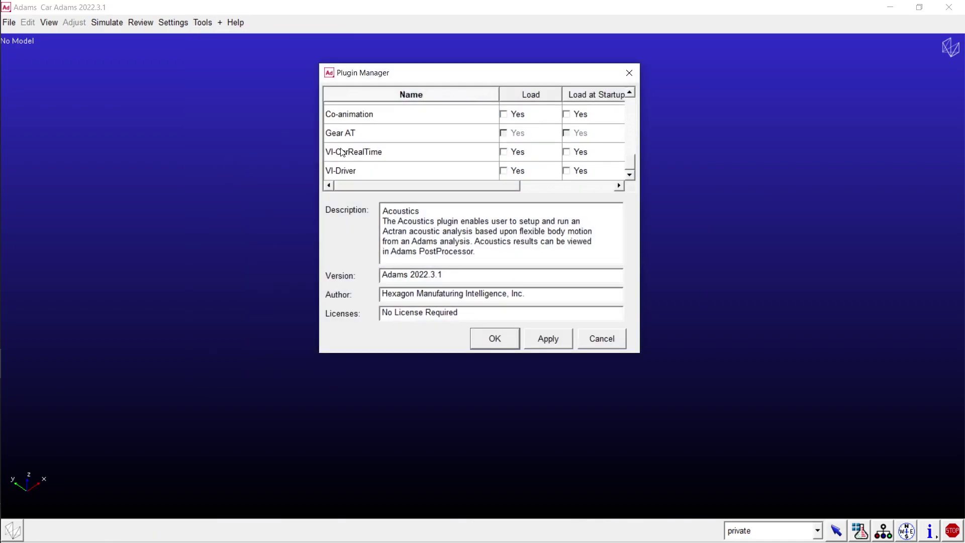
{"action": "left_click", "coordinate": [346, 152]}
{"action": "left_click", "coordinate": [503, 151]}
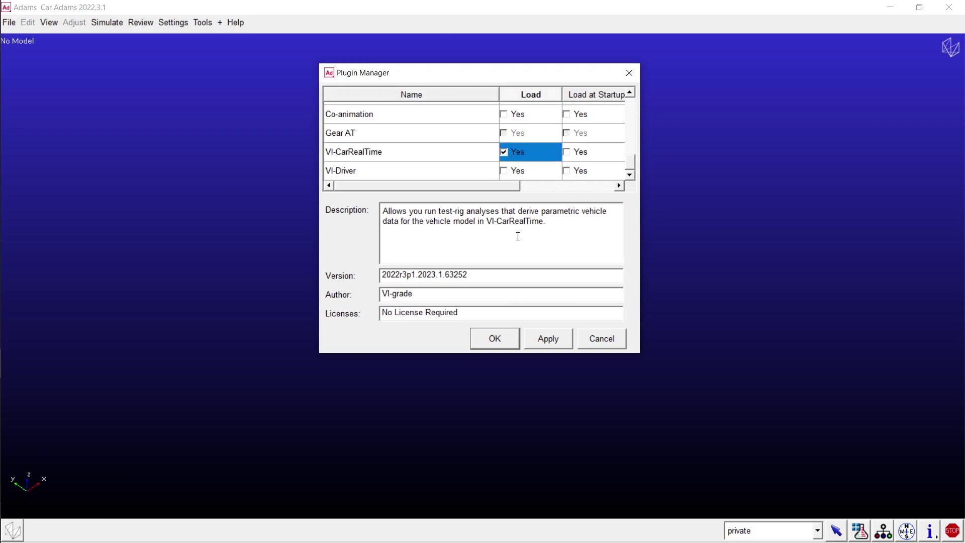
{"action": "left_click", "coordinate": [515, 335]}
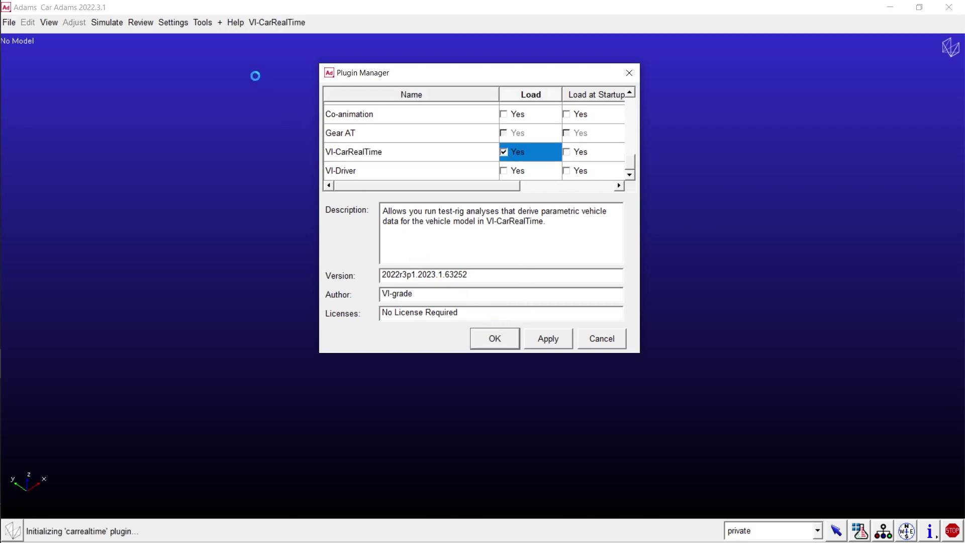
Switch to Template Builder mode and open the _rigid_chassis_sedan.tpl template from the acar_concept database.
{"action": "left_click", "coordinate": [203, 25]}
{"action": "left_click", "coordinate": [208, 39]}
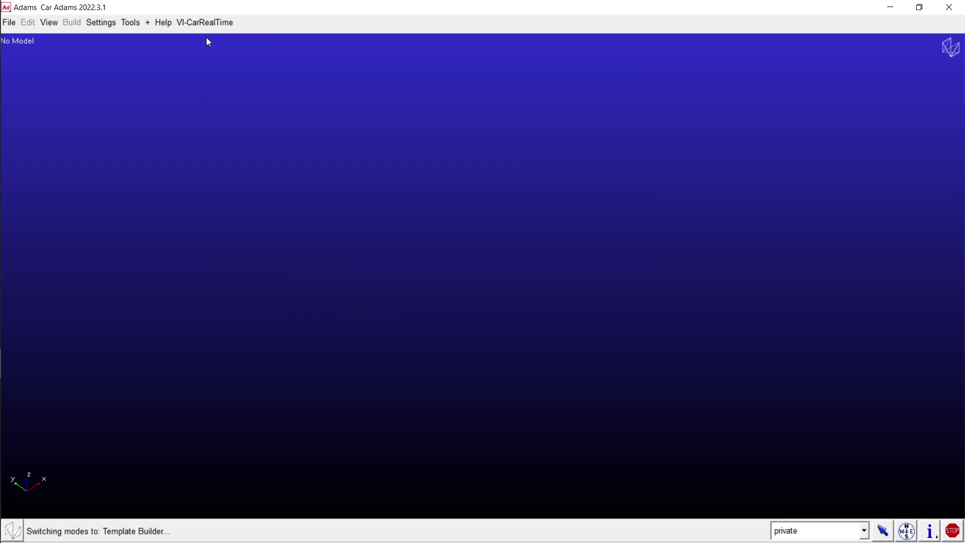
{"action": "left_click", "coordinate": [9, 22]}
{"action": "mouse_move", "coordinate": [22, 51]}
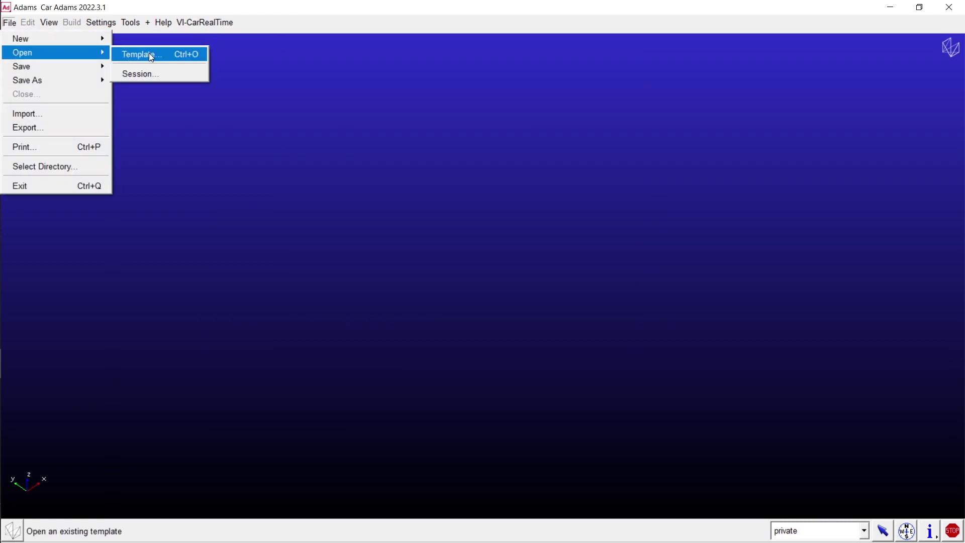
{"action": "left_click", "coordinate": [148, 53]}
{"action": "right_click", "coordinate": [144, 138]}
{"action": "mouse_move", "coordinate": [170, 145]}
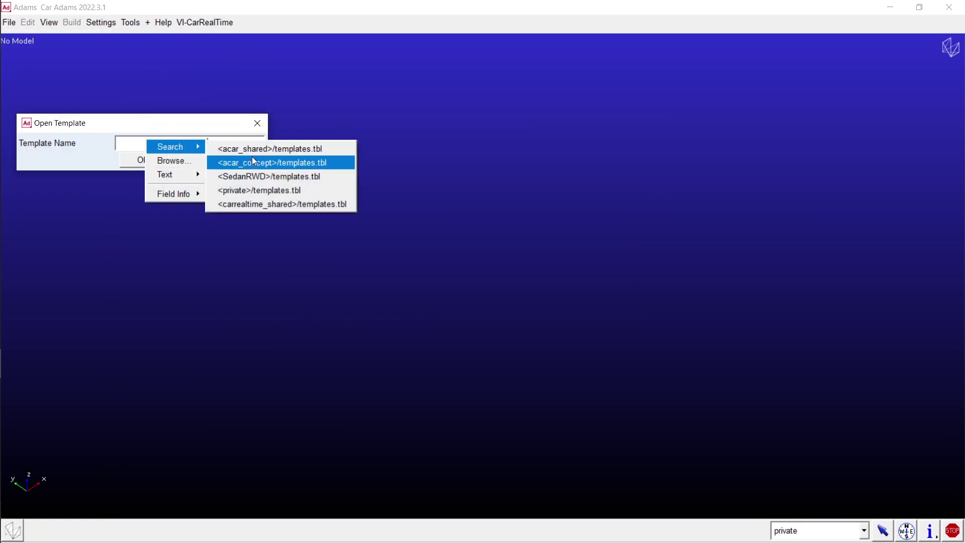
{"action": "left_click", "coordinate": [252, 160]}
{"action": "scroll", "coordinate": [257, 301], "scroll_direction": "down", "scroll_amount": 11}
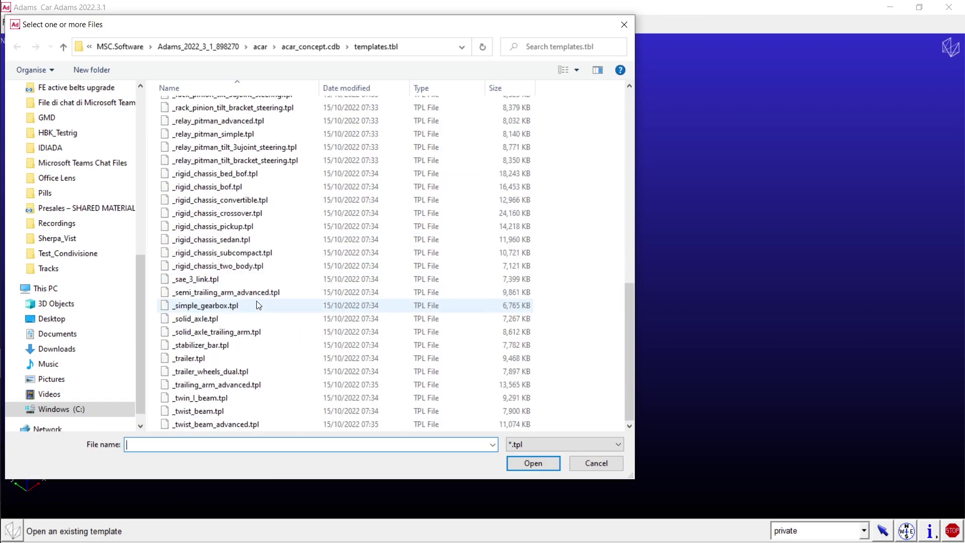
{"action": "left_click", "coordinate": [235, 240]}
{"action": "left_click", "coordinate": [508, 459]}
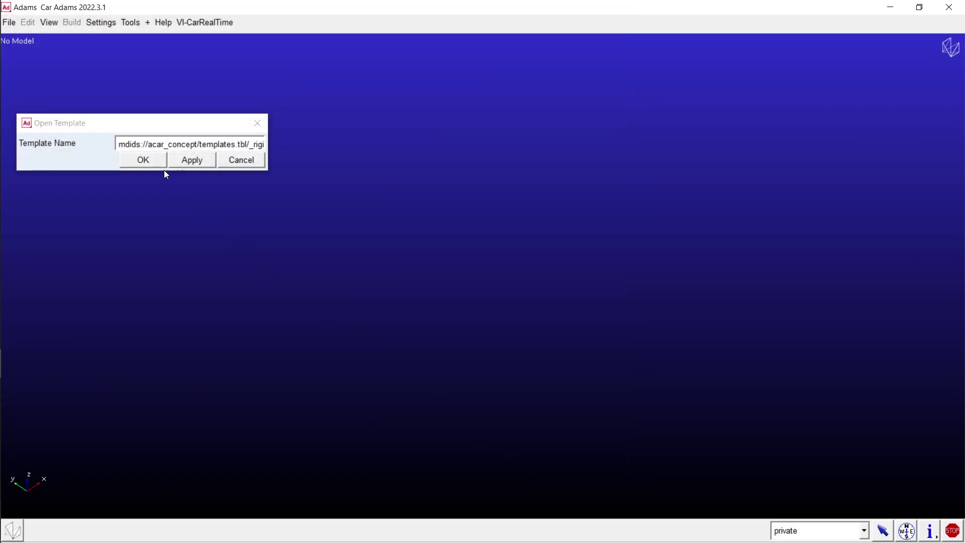
{"action": "left_click", "coordinate": [153, 160]}
In the VI-CarRealTime body parameter mapping, assign pvs_aero_drag_active as the Aero Active Flag.
{"action": "left_click", "coordinate": [205, 22]}
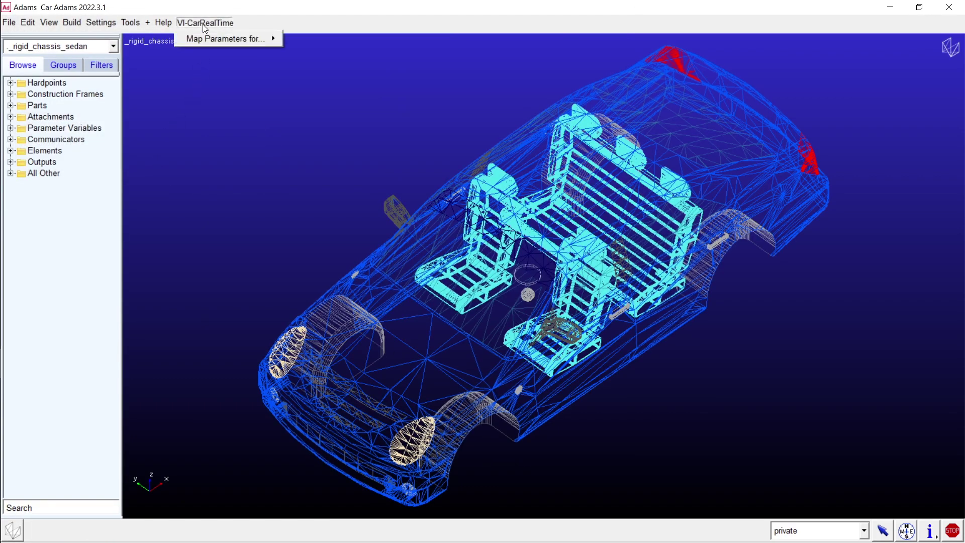
{"action": "mouse_move", "coordinate": [207, 37]}
{"action": "left_click", "coordinate": [308, 41]}
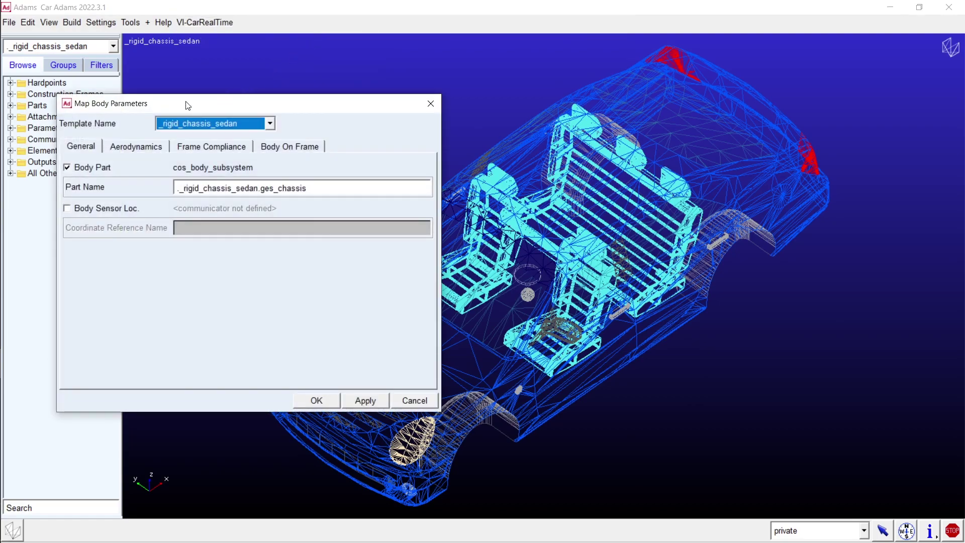
{"action": "left_click", "coordinate": [144, 147]}
{"action": "right_click", "coordinate": [207, 167]}
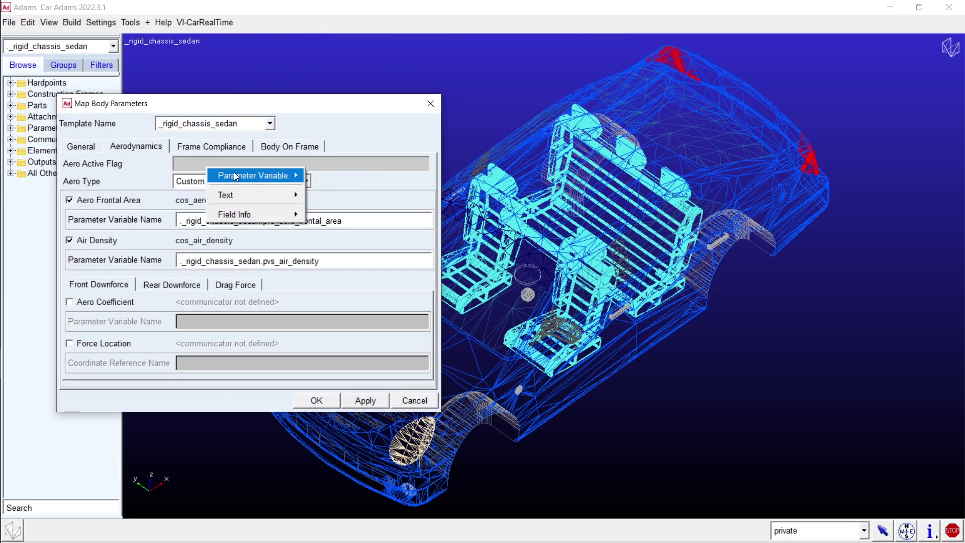
{"action": "mouse_move", "coordinate": [234, 174]}
{"action": "mouse_move", "coordinate": [348, 189]}
{"action": "left_click", "coordinate": [418, 261]}
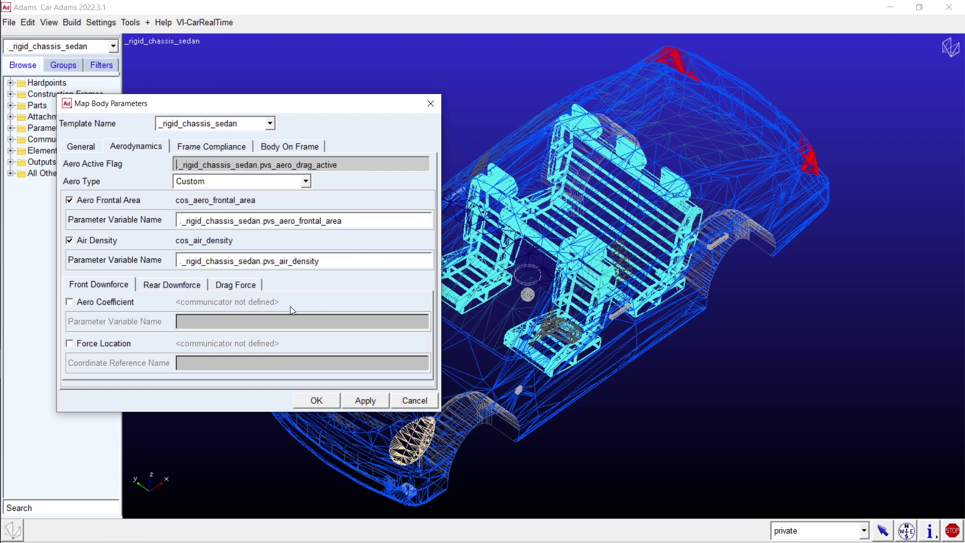
Enable the drag force location with cfs_aero_force_reference as its coordinate reference, then apply and close the body mapping.
{"action": "left_click", "coordinate": [233, 284]}
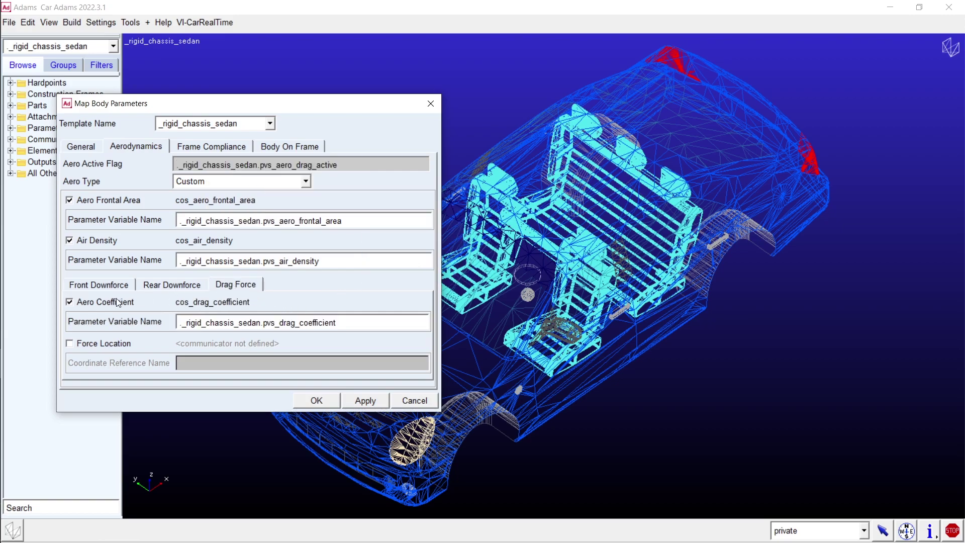
{"action": "left_click", "coordinate": [98, 347]}
{"action": "right_click", "coordinate": [207, 363]}
{"action": "mouse_move", "coordinate": [261, 371]}
{"action": "mouse_move", "coordinate": [336, 387]}
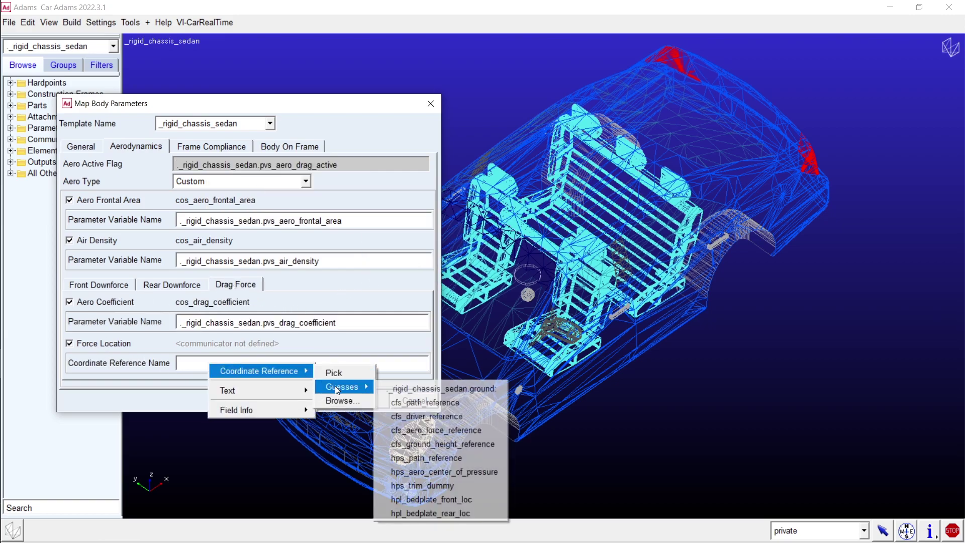
{"action": "left_click", "coordinate": [407, 430]}
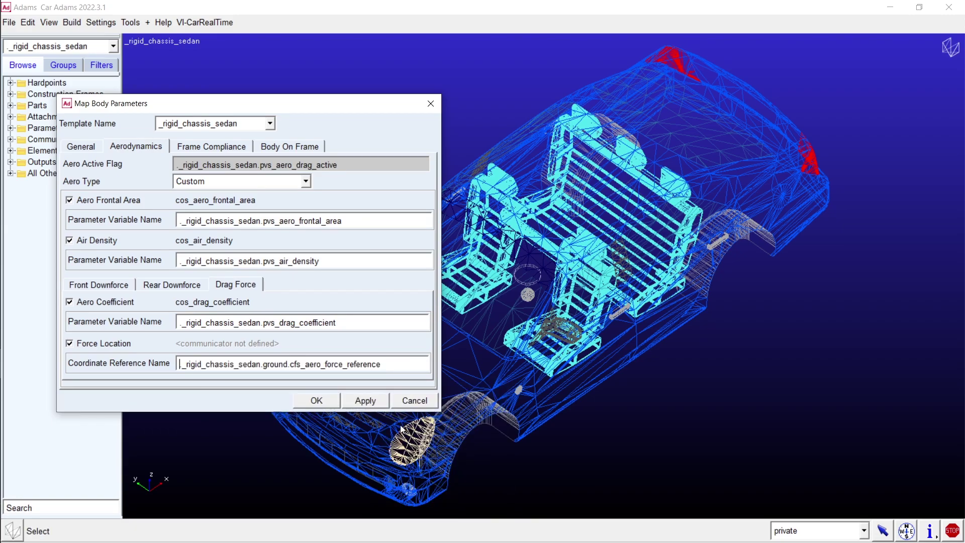
{"action": "left_click", "coordinate": [356, 400]}
{"action": "left_click", "coordinate": [464, 296]}
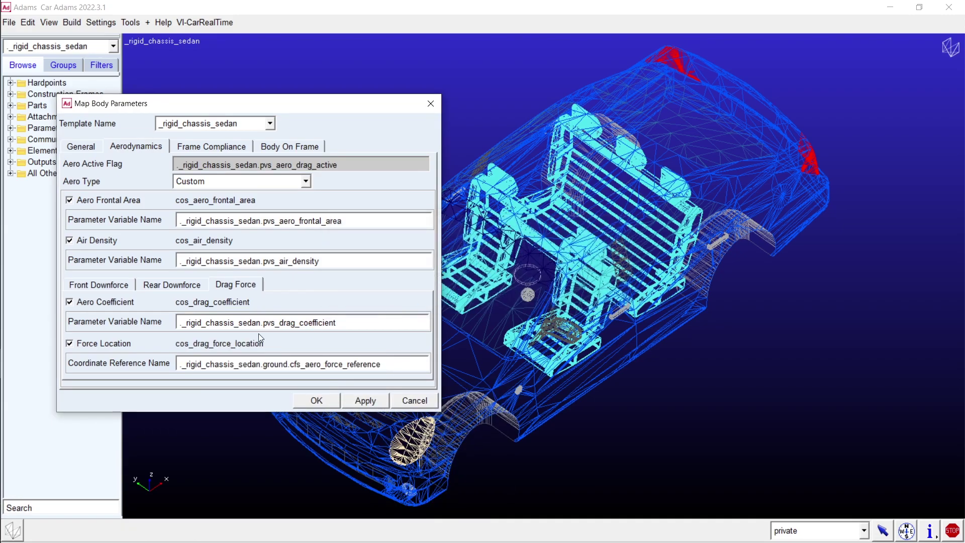
{"action": "left_click", "coordinate": [408, 400]}
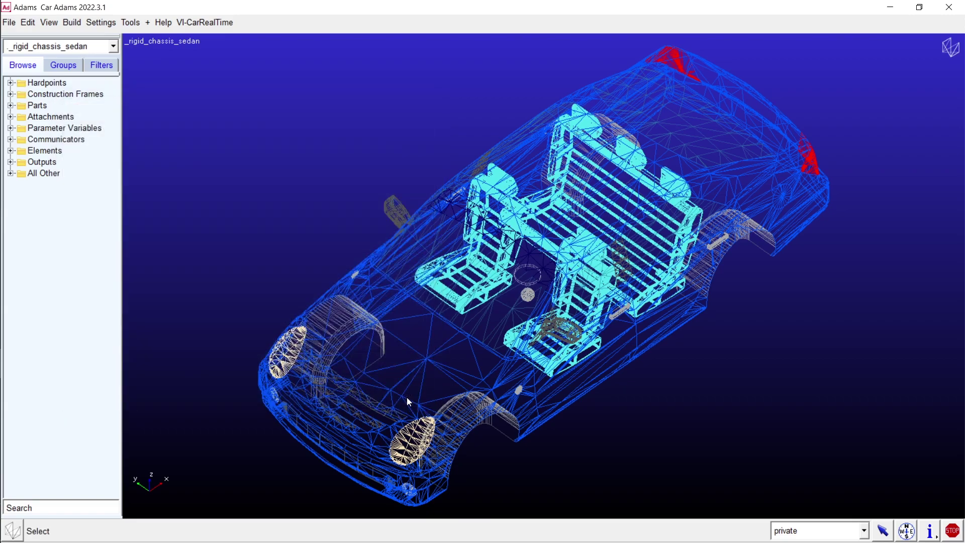
Return to the Standard Interface, open the sedan_RWD assembly from the acar_concept database, and clear and close the message log.
{"action": "left_click", "coordinate": [130, 22]}
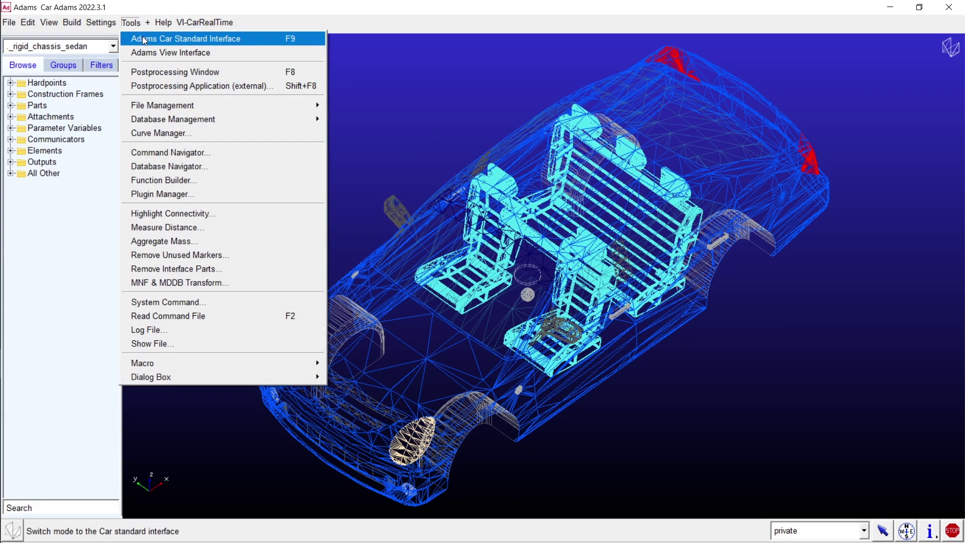
{"action": "left_click", "coordinate": [143, 37]}
{"action": "left_click", "coordinate": [9, 23]}
{"action": "mouse_move", "coordinate": [23, 52]}
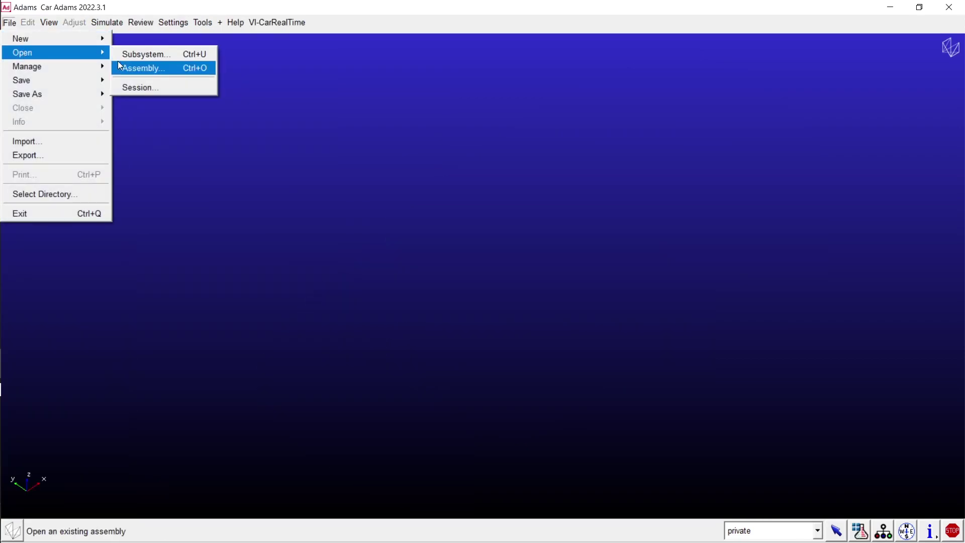
{"action": "left_click", "coordinate": [118, 67]}
{"action": "right_click", "coordinate": [140, 144]}
{"action": "mouse_move", "coordinate": [162, 150]}
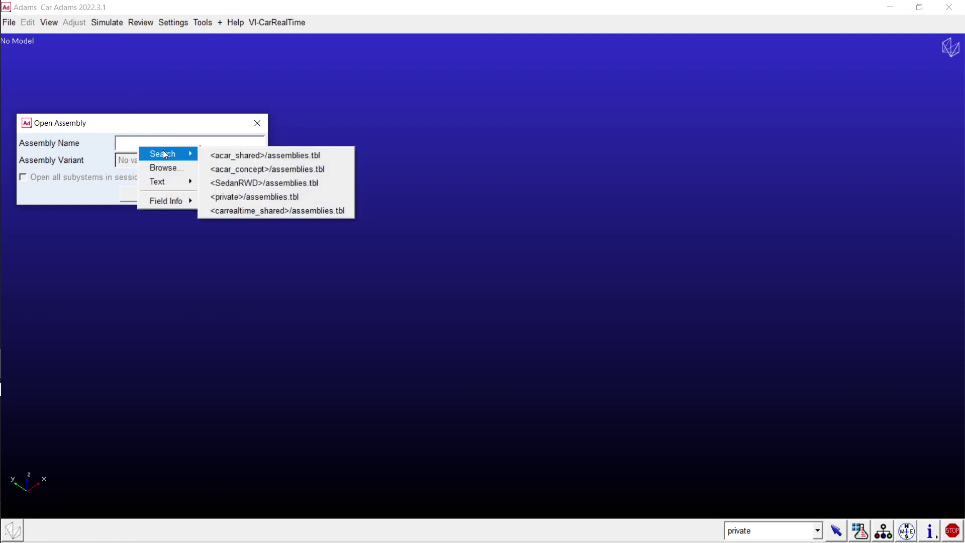
{"action": "left_click", "coordinate": [234, 164]}
{"action": "left_click", "coordinate": [208, 225]}
{"action": "left_click", "coordinate": [533, 463]}
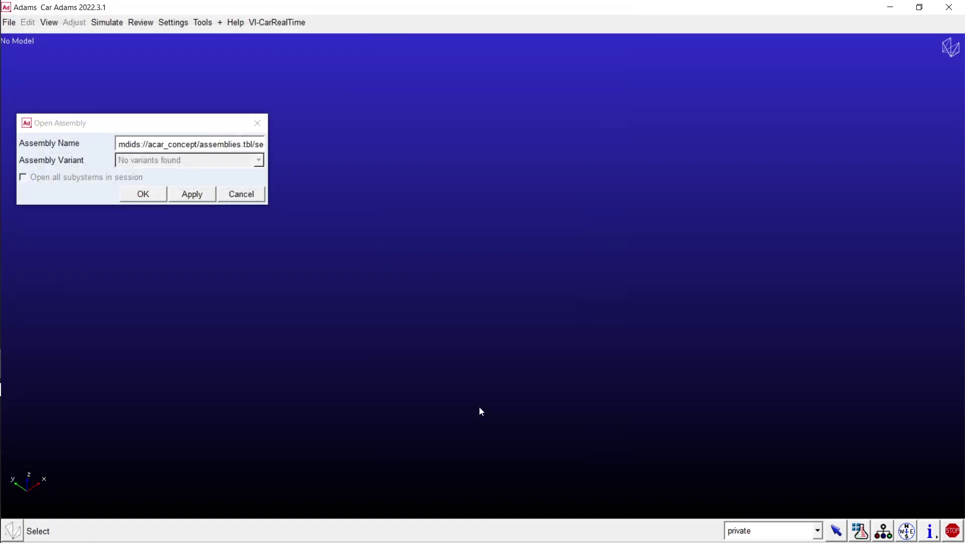
{"action": "left_click", "coordinate": [135, 193]}
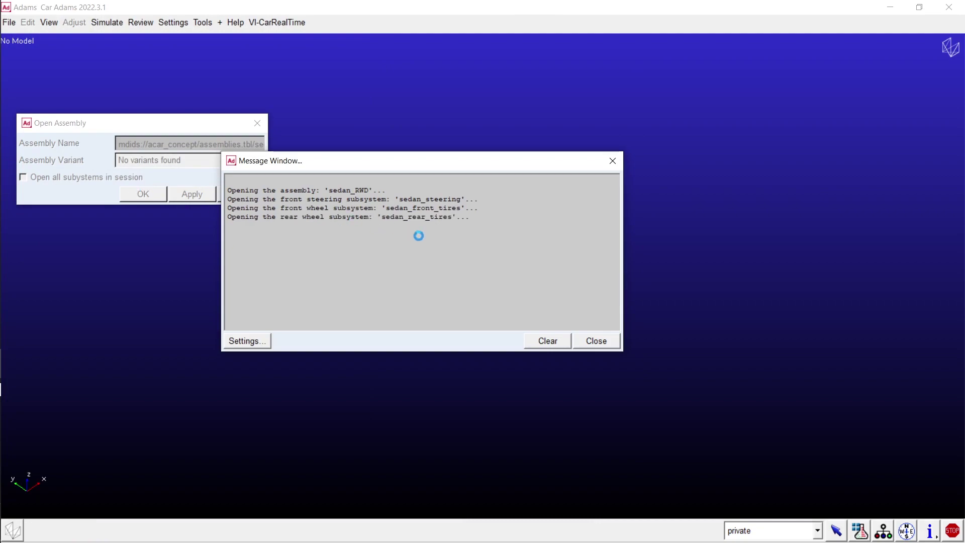
{"action": "left_click", "coordinate": [547, 340]}
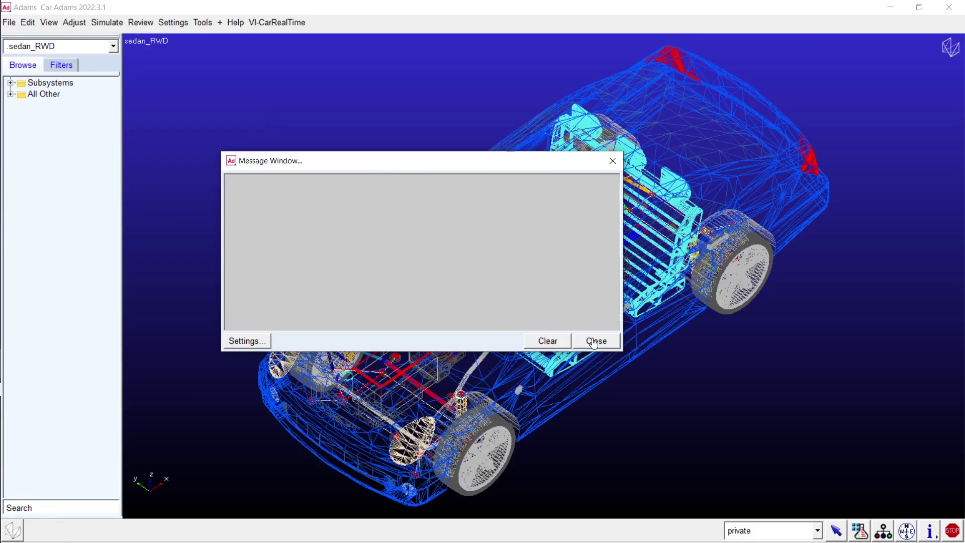
{"action": "left_click", "coordinate": [595, 341]}
Set up the VI-CarRealTime vehicle model with compliance analyses included, 80 mm bump travel, -80 mm rebound travel and SedanRWD as target database.
{"action": "left_click", "coordinate": [275, 23]}
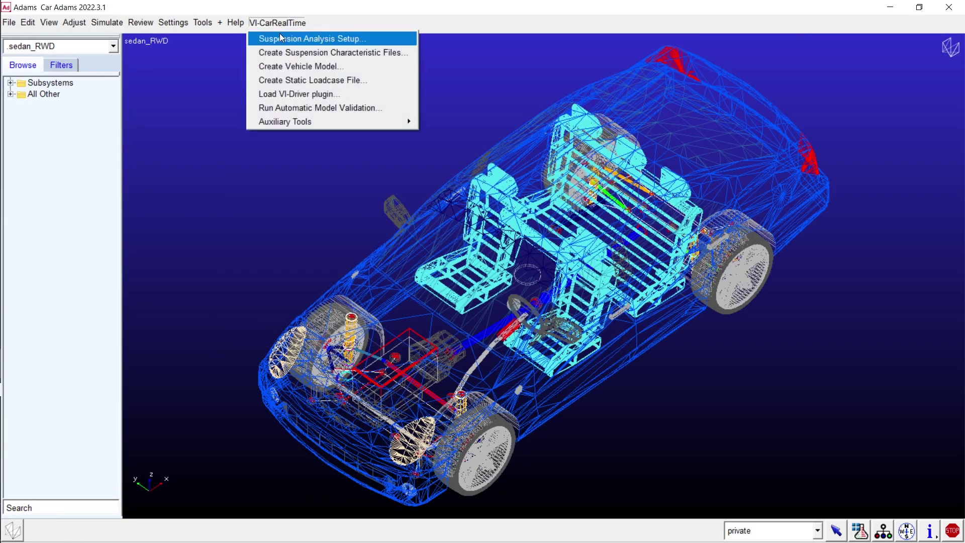
{"action": "left_click", "coordinate": [288, 66]}
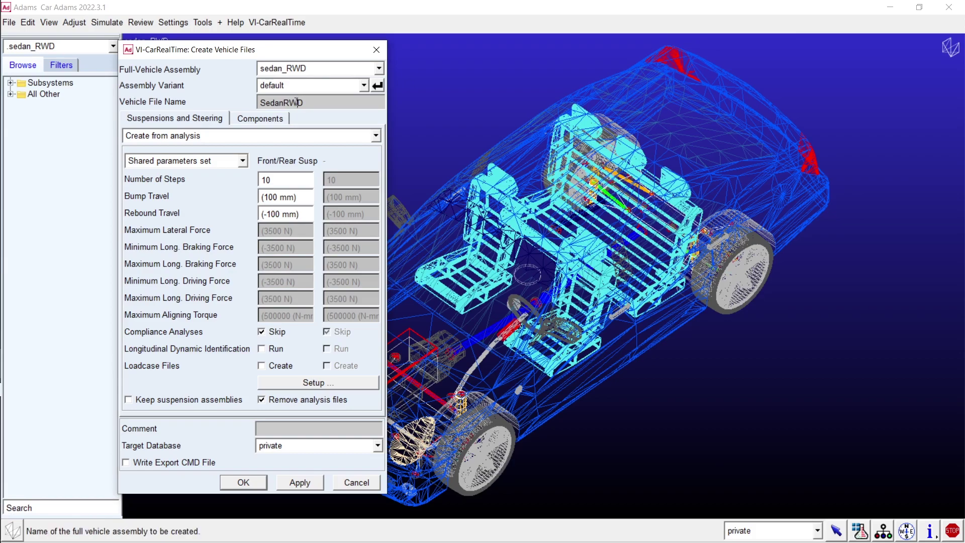
{"action": "left_click", "coordinate": [262, 332]}
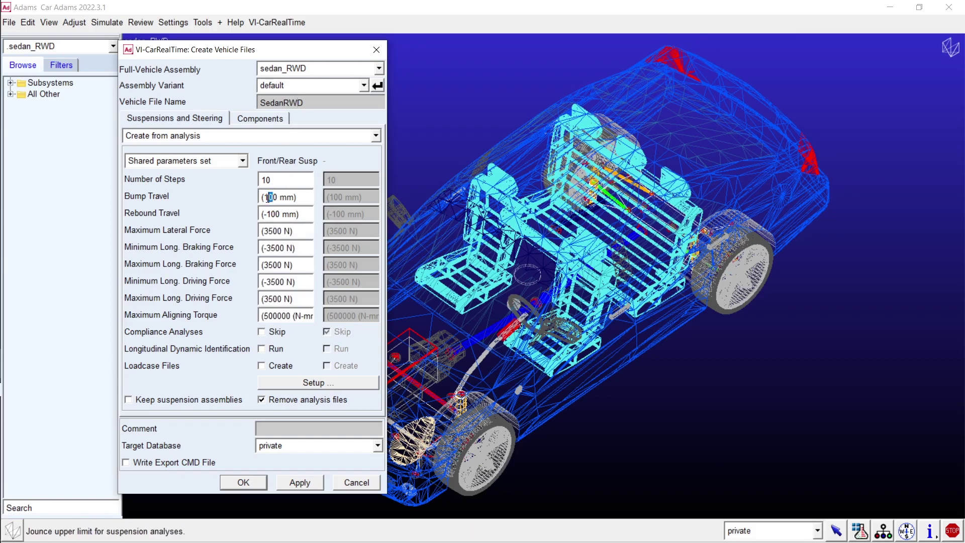
{"action": "type", "text": "8"}
{"action": "left_click_drag", "start_coordinate": [272, 213], "coordinate": [265, 214]}
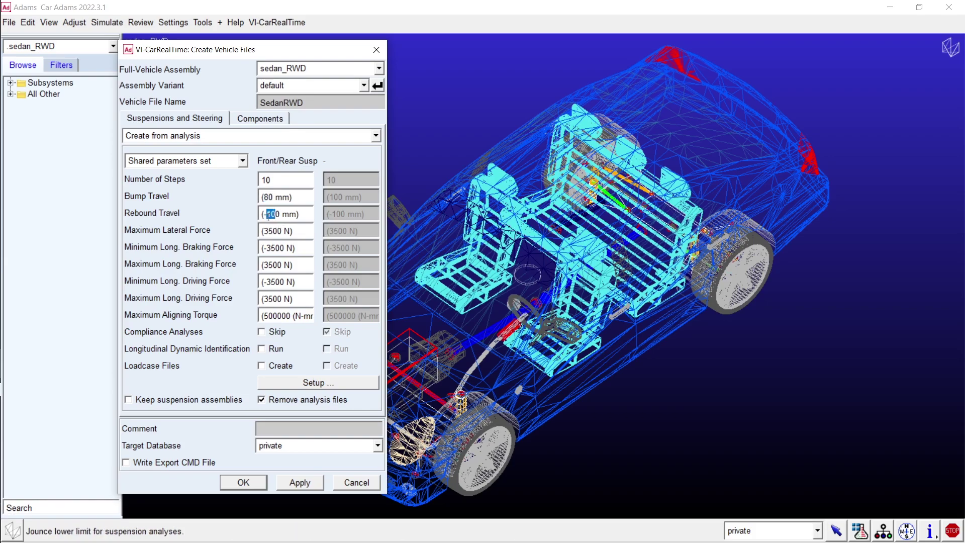
{"action": "type", "text": "8"}
{"action": "left_click", "coordinate": [270, 445]}
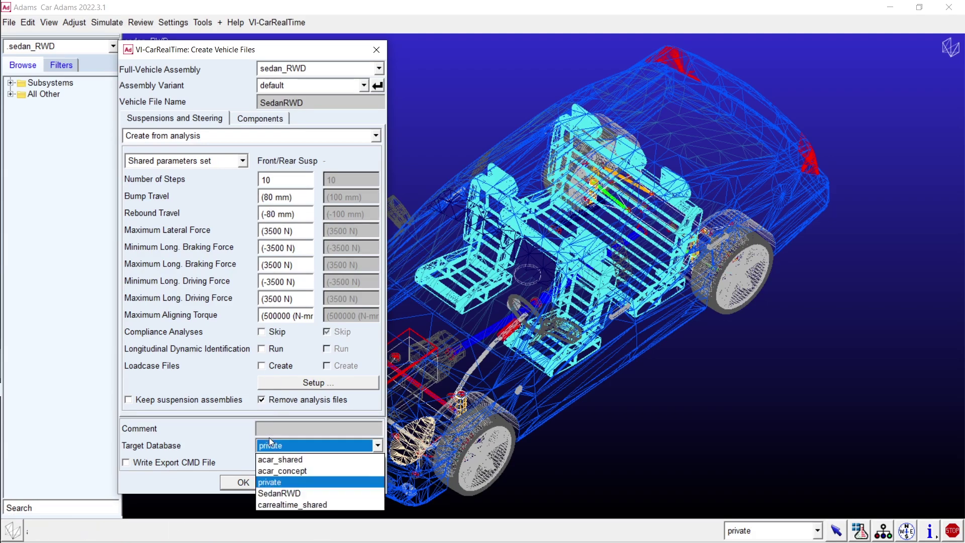
{"action": "left_click", "coordinate": [276, 493]}
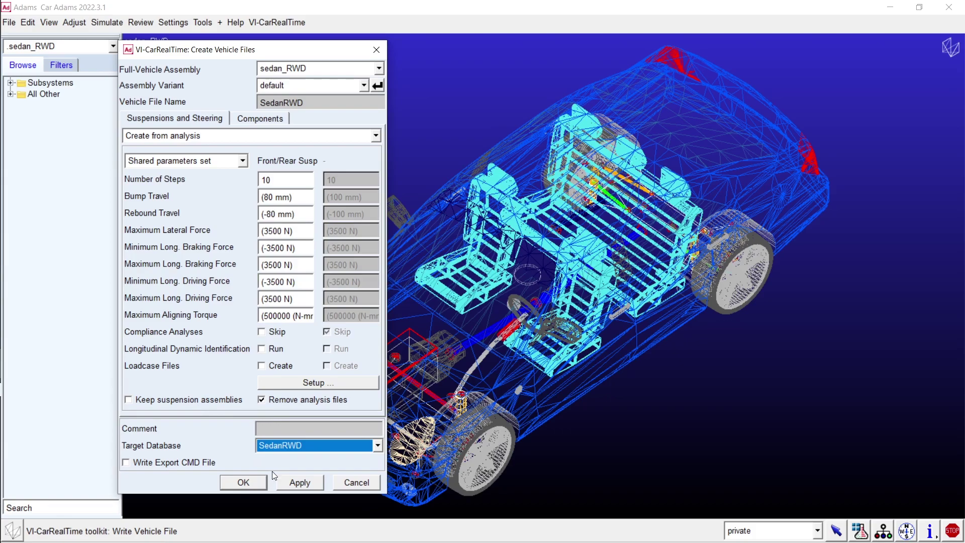
Check the spring and damper component mappings for both suspensions, then generate the VI-CarRealTime vehicle files.
{"action": "left_click", "coordinate": [255, 119]}
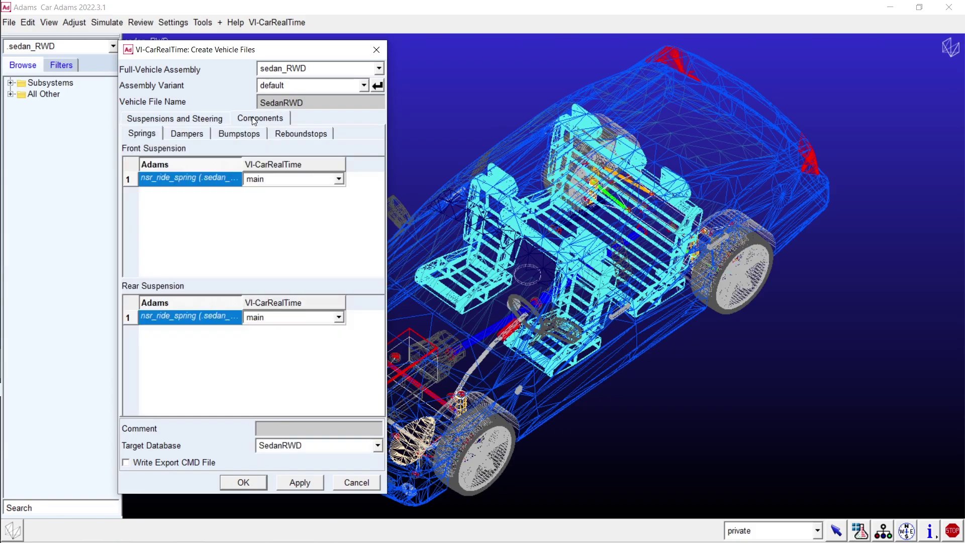
{"action": "left_click", "coordinate": [197, 132]}
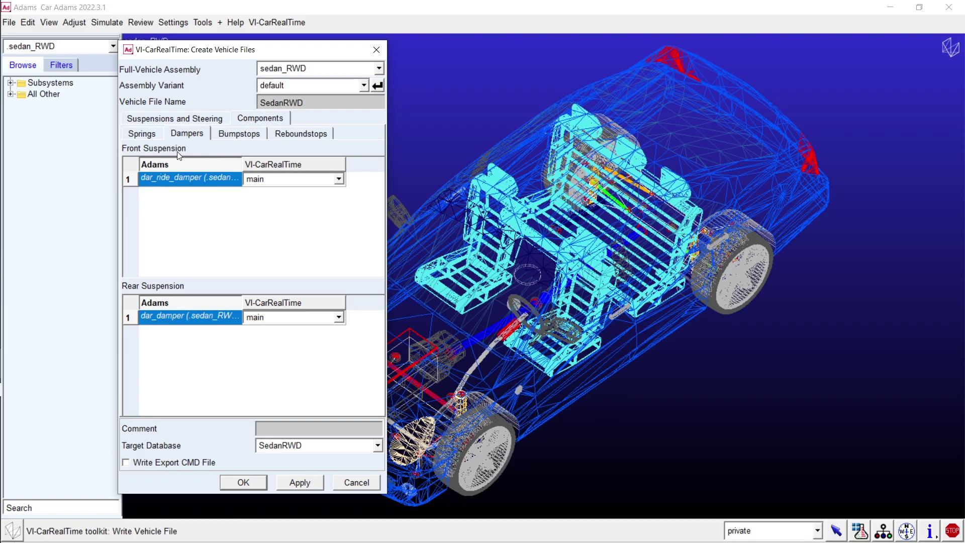
{"action": "left_click", "coordinate": [164, 119]}
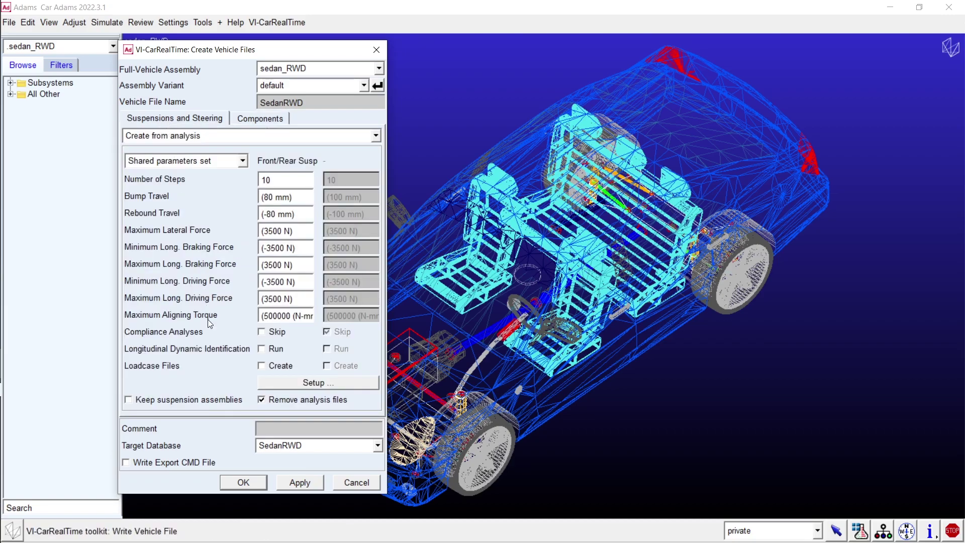
{"action": "left_click", "coordinate": [243, 485]}
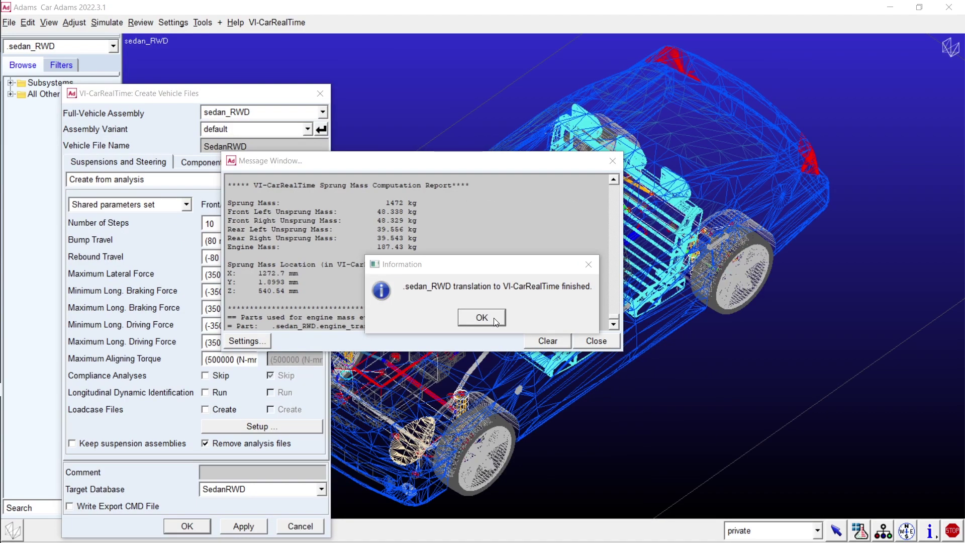
Acknowledge the finished translation, clear and close the message log, and close the vehicle file creation dialog.
{"action": "left_click", "coordinate": [495, 317]}
{"action": "left_click", "coordinate": [546, 342]}
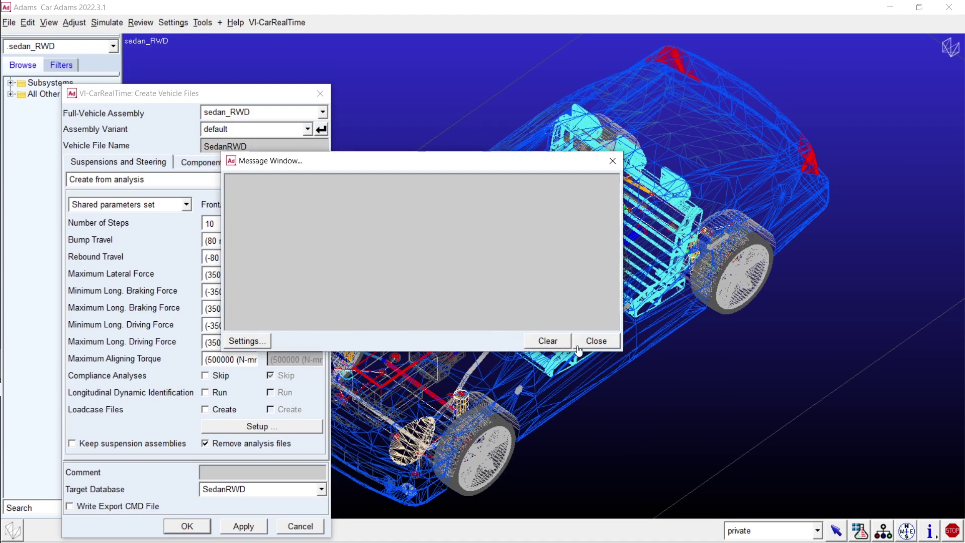
{"action": "left_click", "coordinate": [594, 341]}
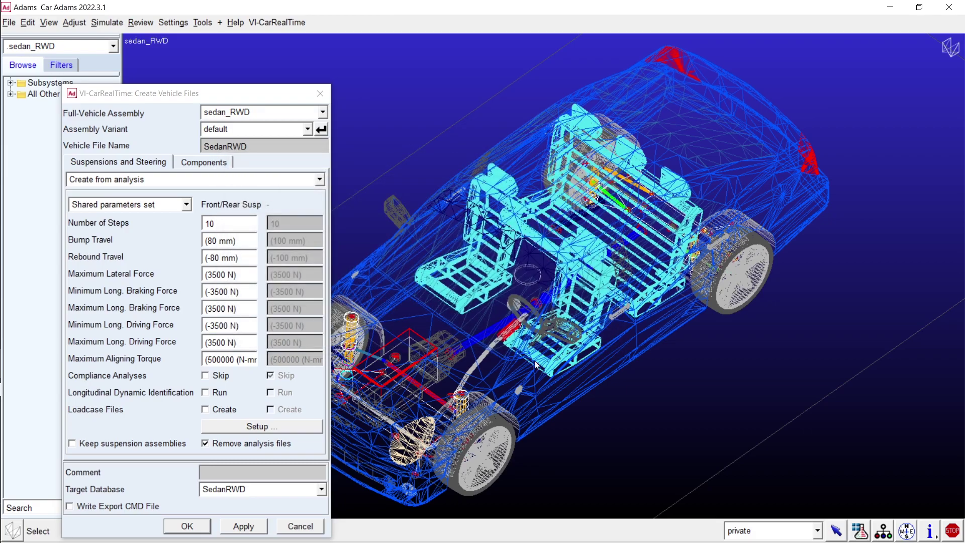
{"action": "left_click", "coordinate": [304, 527]}
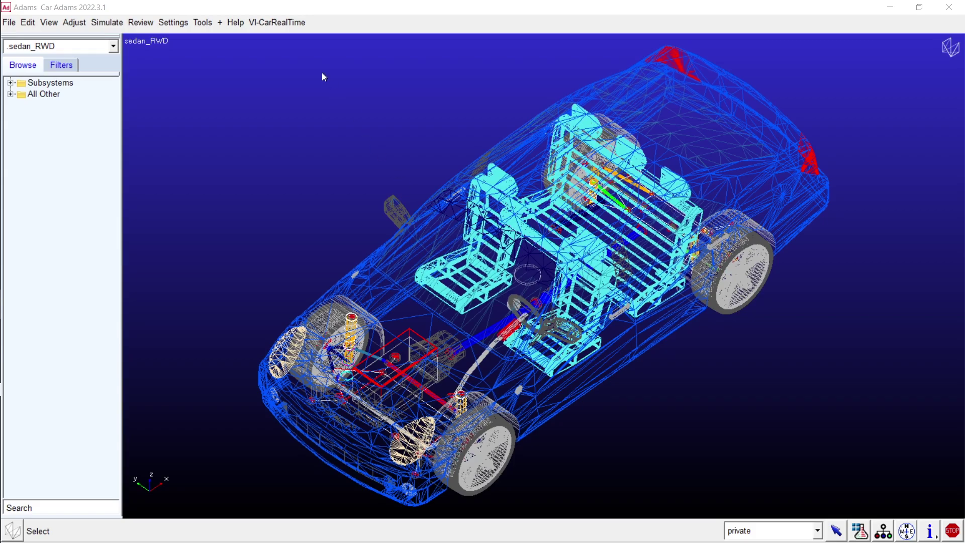
Set up a VI-CarRealTime vehicle model validation for sedan_RWD, using SedanRWD.xml from the SedanRWD database's systems.tbl as the VI-CRT system file.
{"action": "left_click", "coordinate": [288, 24]}
{"action": "left_click", "coordinate": [289, 106]}
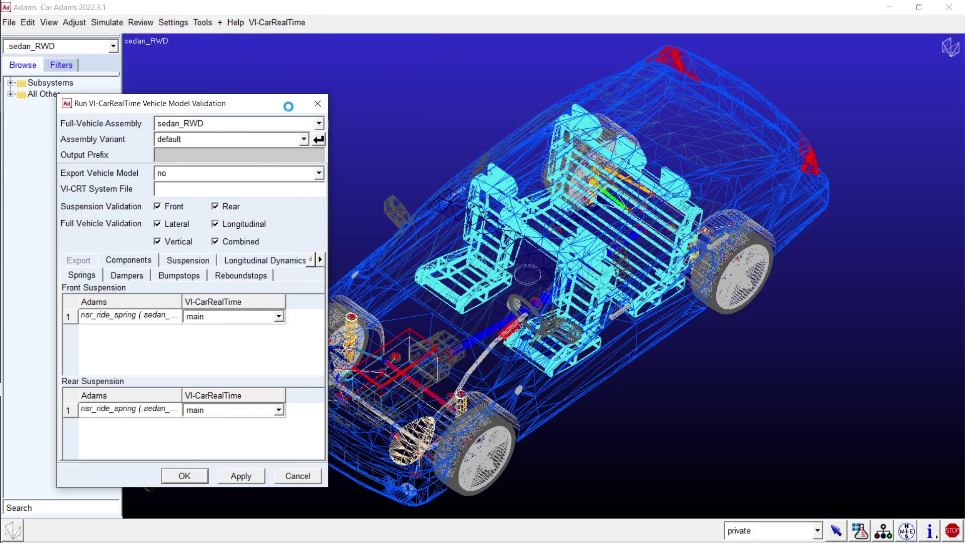
{"action": "right_click", "coordinate": [155, 191]}
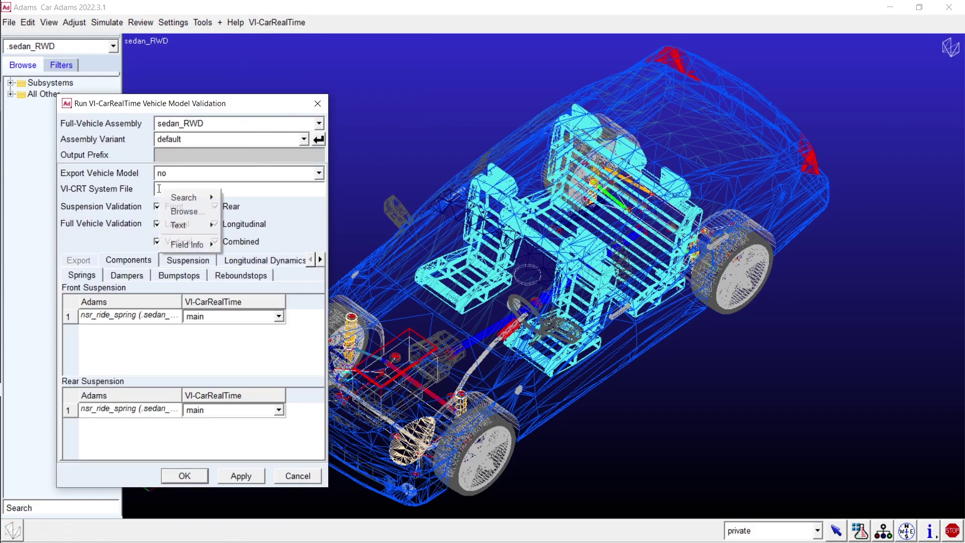
{"action": "mouse_move", "coordinate": [180, 196]}
{"action": "left_click", "coordinate": [272, 225]}
{"action": "left_click", "coordinate": [200, 108]}
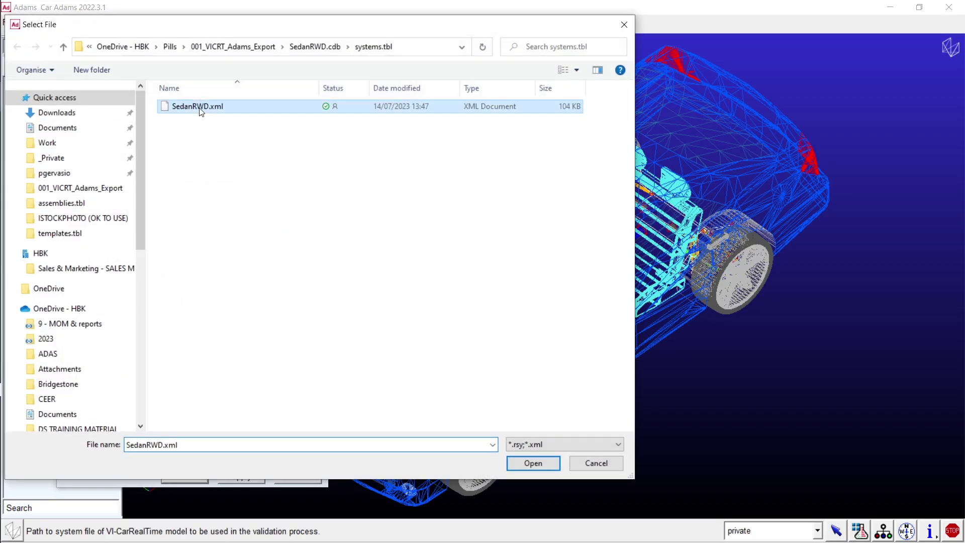
{"action": "left_click", "coordinate": [529, 461]}
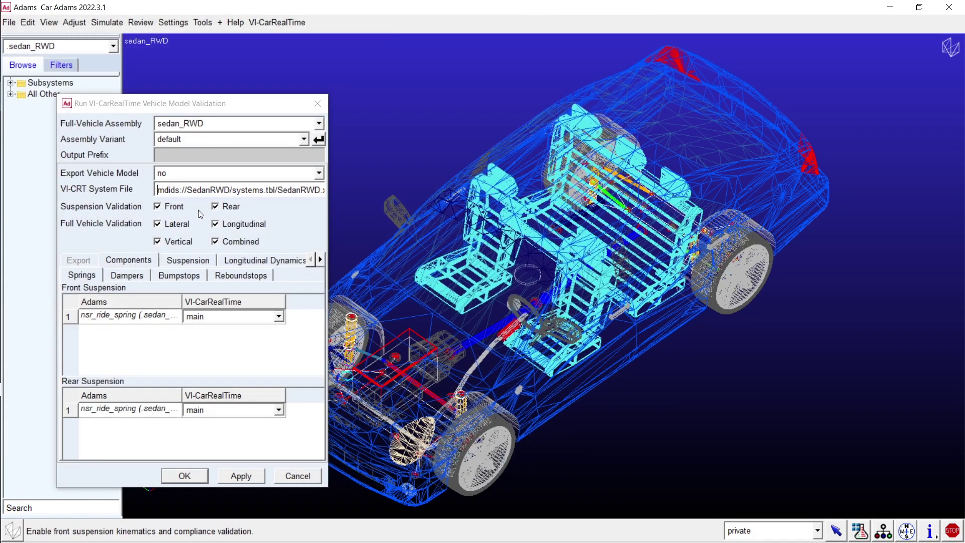
Check the component, longitudinal dynamics and suspension validation settings, then run the validation.
{"action": "left_click", "coordinate": [140, 259]}
{"action": "left_click", "coordinate": [246, 260]}
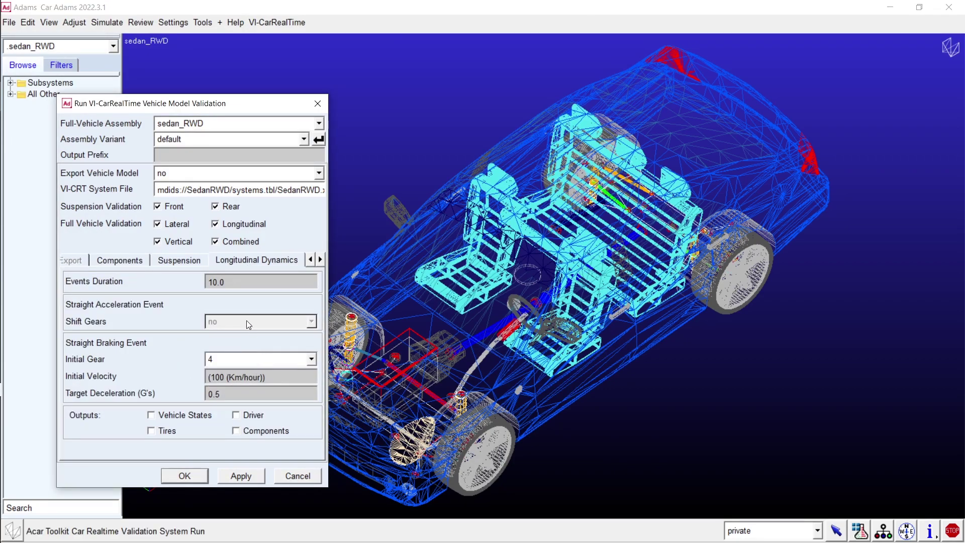
{"action": "left_click", "coordinate": [185, 262]}
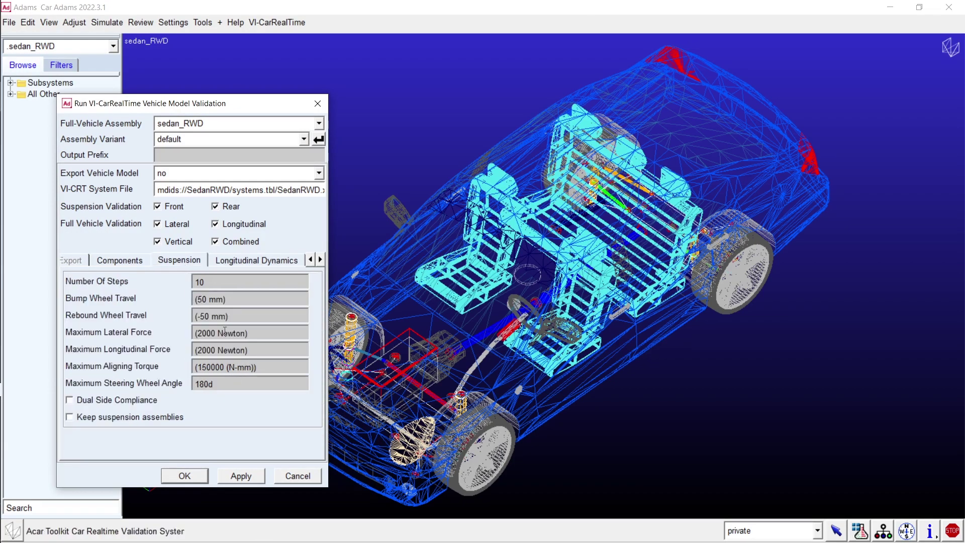
{"action": "left_click", "coordinate": [195, 479]}
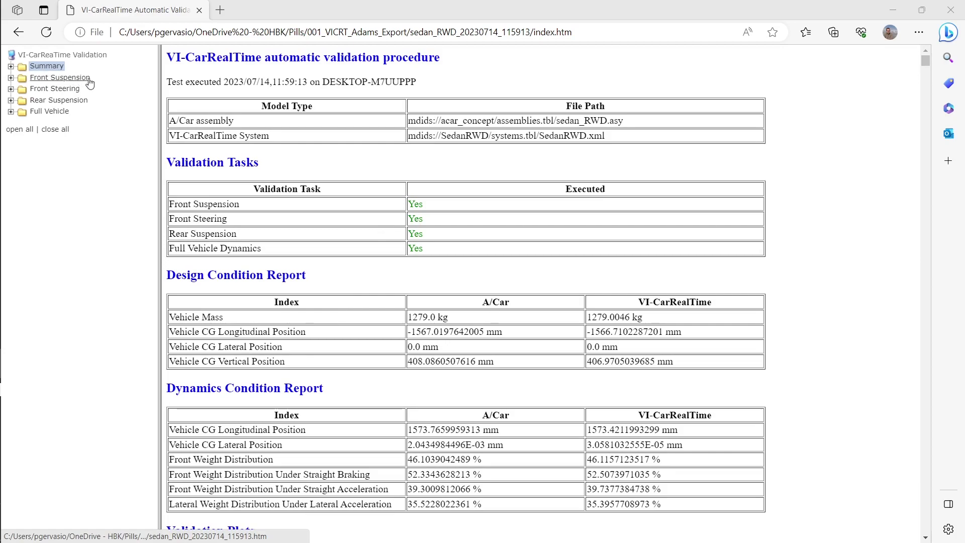
Review the validation report's summary and the front suspension parallel travel plots for toe angle, camber angle and track variation.
{"action": "scroll", "coordinate": [221, 99], "scroll_direction": "down", "scroll_amount": 9}
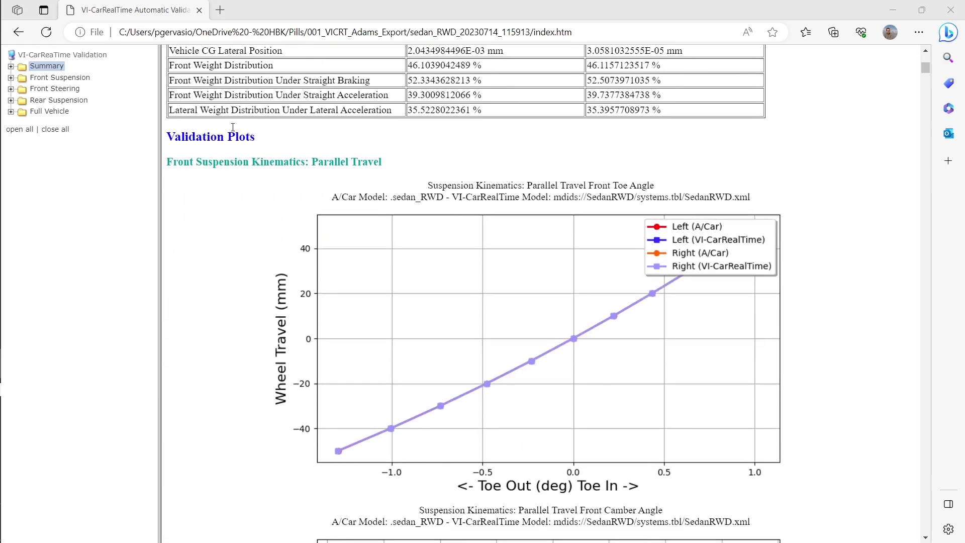
{"action": "scroll", "coordinate": [321, 175], "scroll_direction": "down", "scroll_amount": 10}
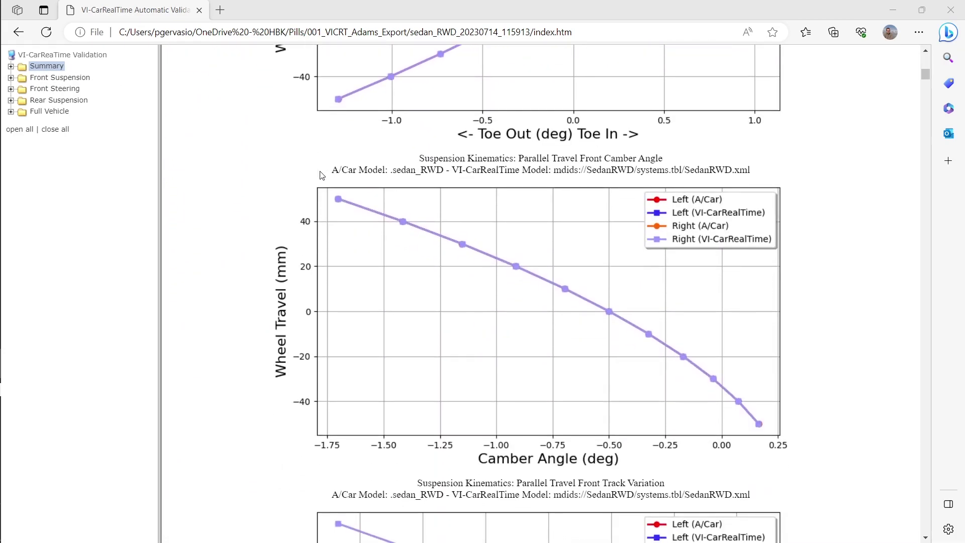
{"action": "scroll", "coordinate": [321, 175], "scroll_direction": "down", "scroll_amount": 2}
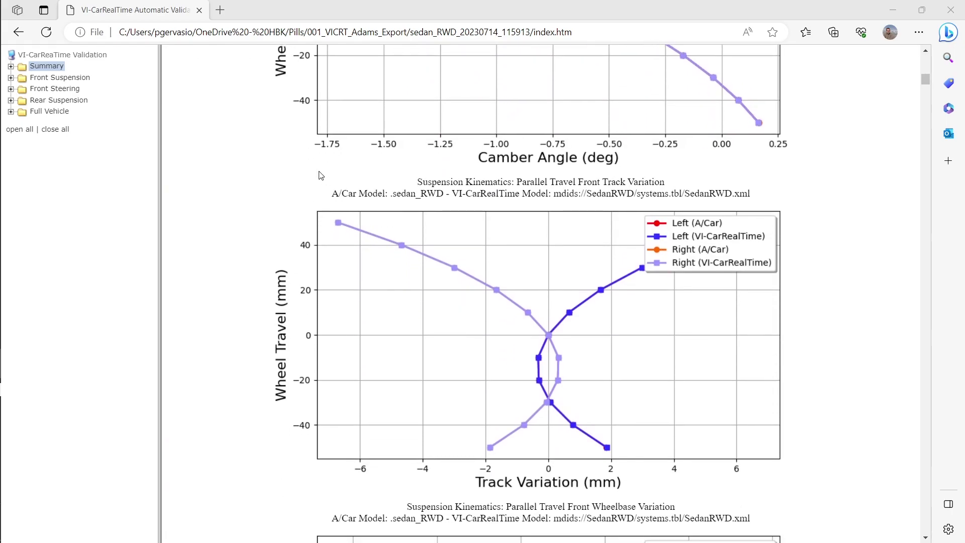
Expand the report's front suspension, front steering, rear suspension and full vehicle categories to examine which validation analyses are included.
{"action": "left_click", "coordinate": [10, 78]}
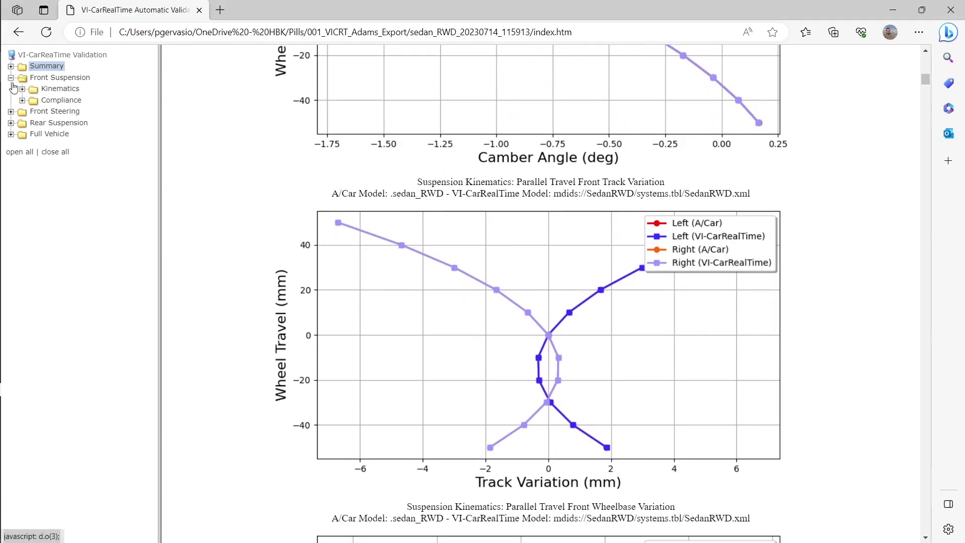
{"action": "left_click", "coordinate": [10, 111]}
{"action": "left_click", "coordinate": [10, 134]}
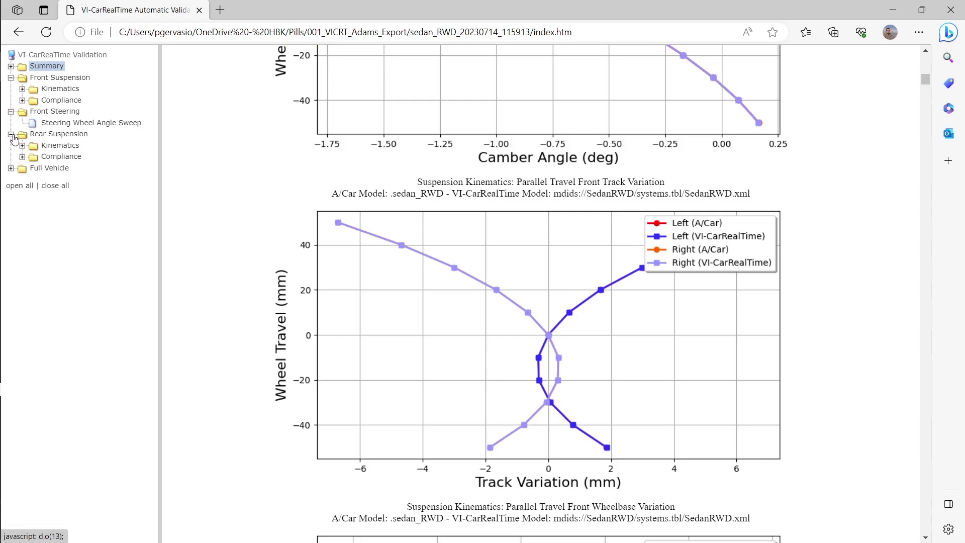
{"action": "left_click", "coordinate": [23, 145]}
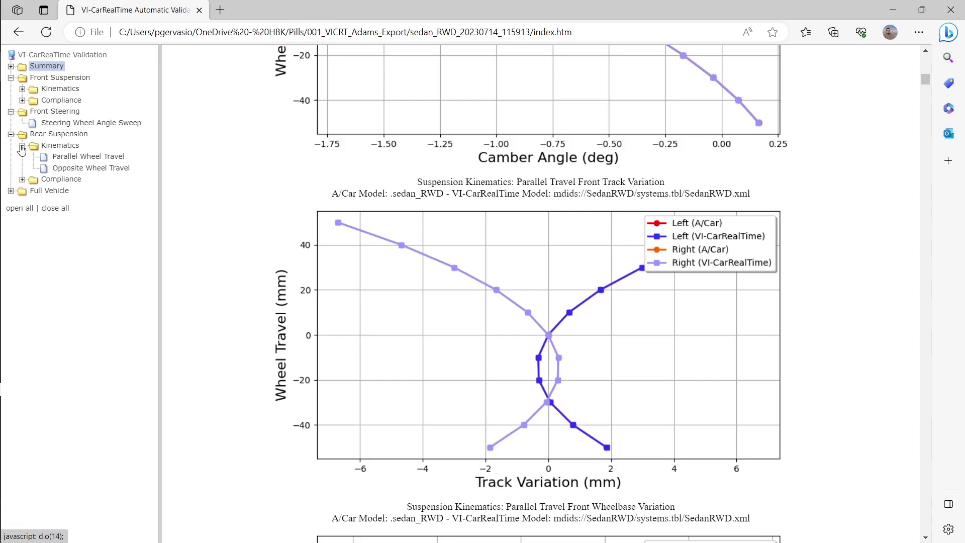
{"action": "left_click", "coordinate": [11, 192]}
{"action": "left_click", "coordinate": [22, 202]}
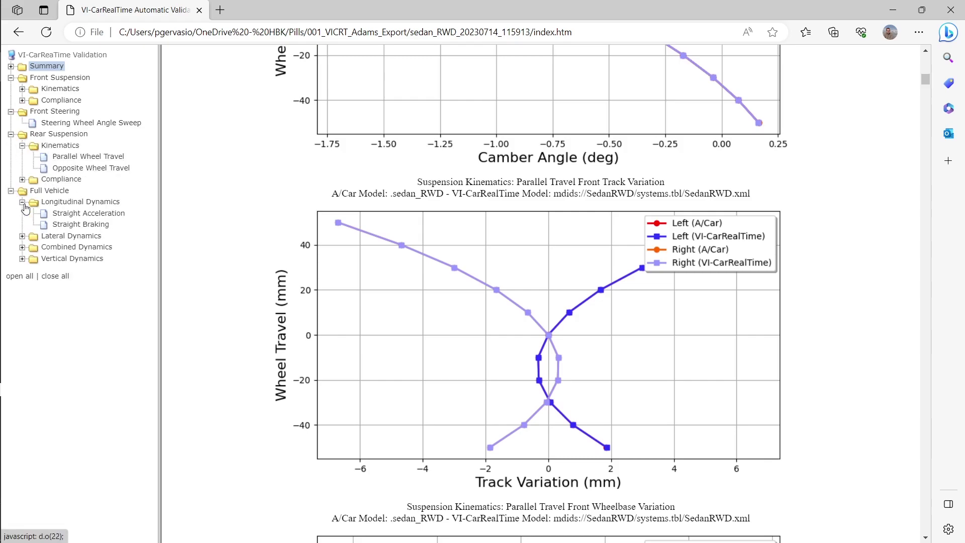
{"action": "left_click", "coordinate": [22, 236]}
{"action": "left_click", "coordinate": [22, 270]}
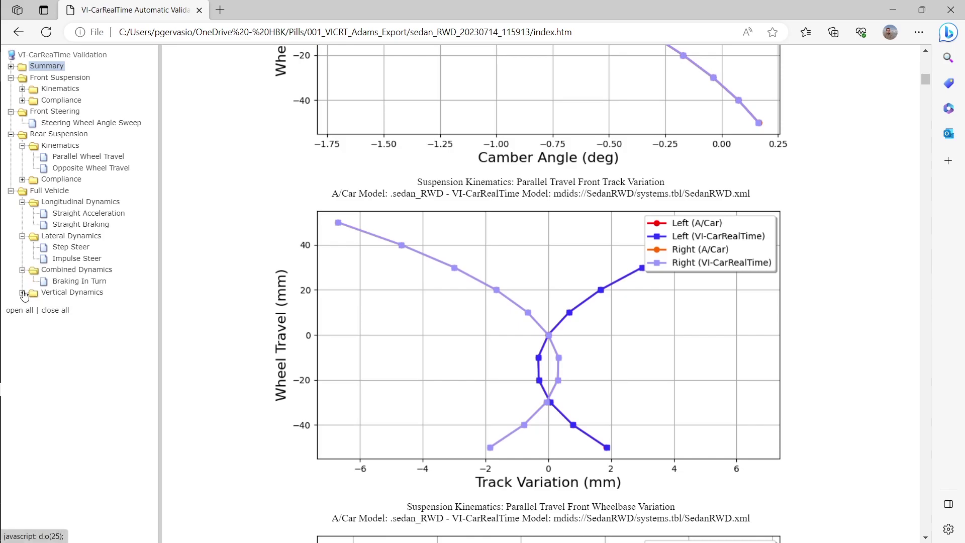
{"action": "left_click", "coordinate": [22, 293]}
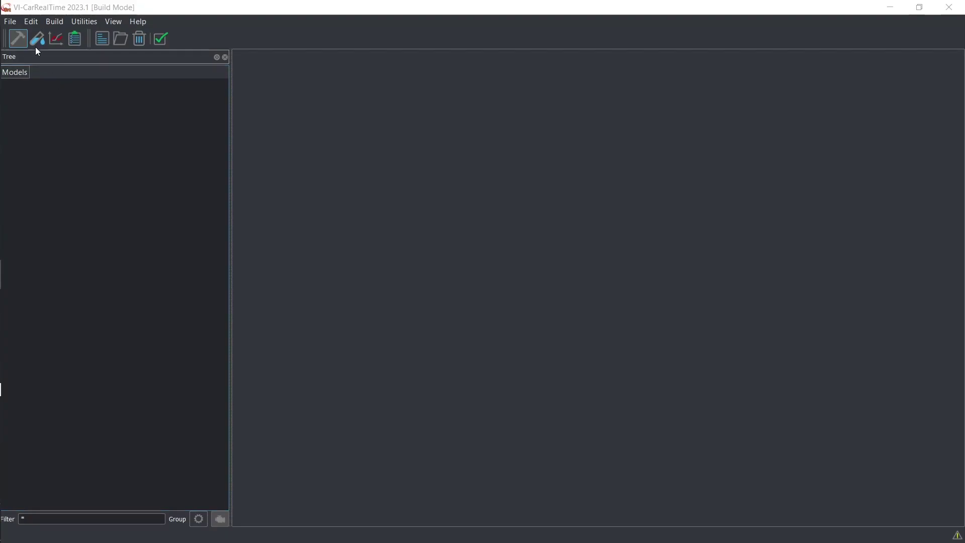
Switch to VI-CarRealTime, register the SedanRWD.cdb folder from 001_VICRT_Adams_Export in the preferences' database list, and close the preferences.
{"action": "left_click", "coordinate": [32, 21]}
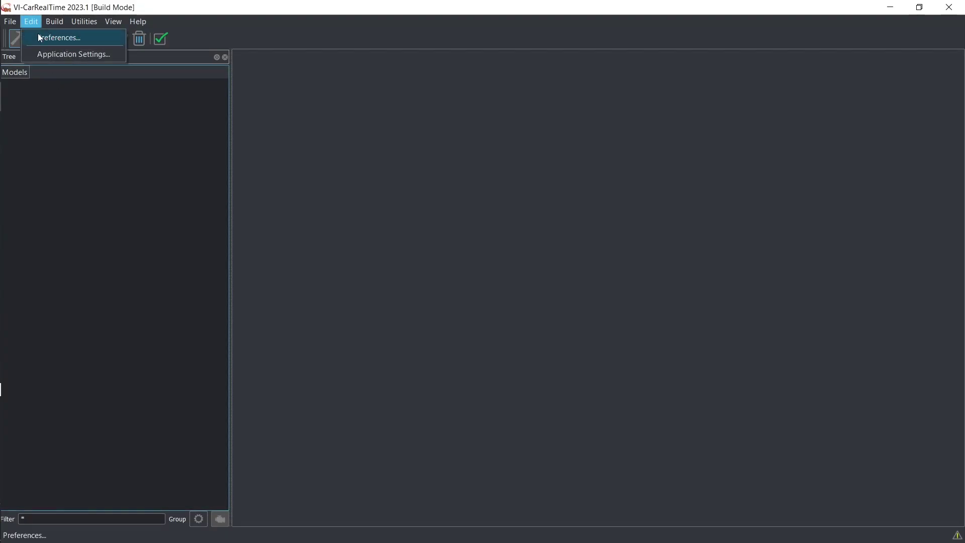
{"action": "left_click", "coordinate": [40, 38]}
{"action": "left_click", "coordinate": [360, 229]}
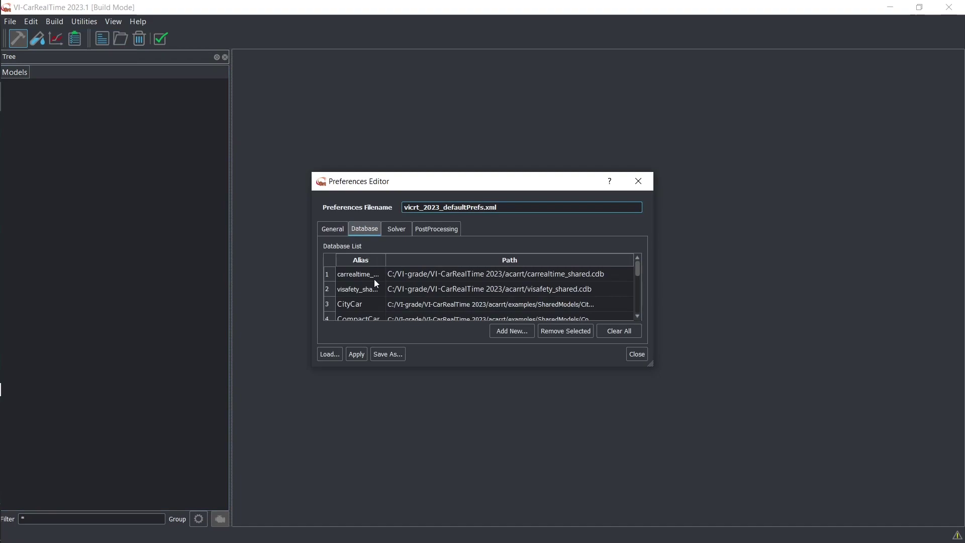
{"action": "left_click", "coordinate": [525, 332]}
{"action": "left_click", "coordinate": [578, 349]}
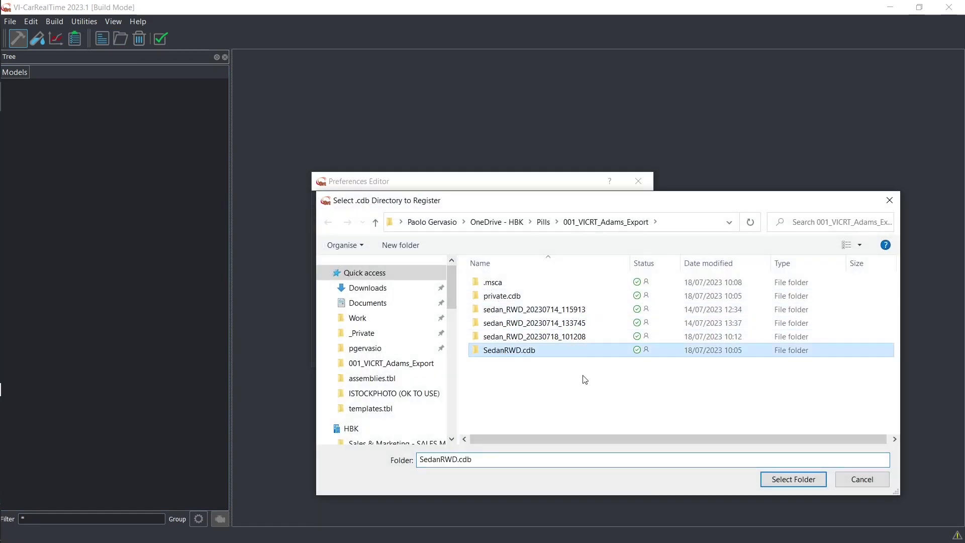
{"action": "left_click", "coordinate": [791, 480]}
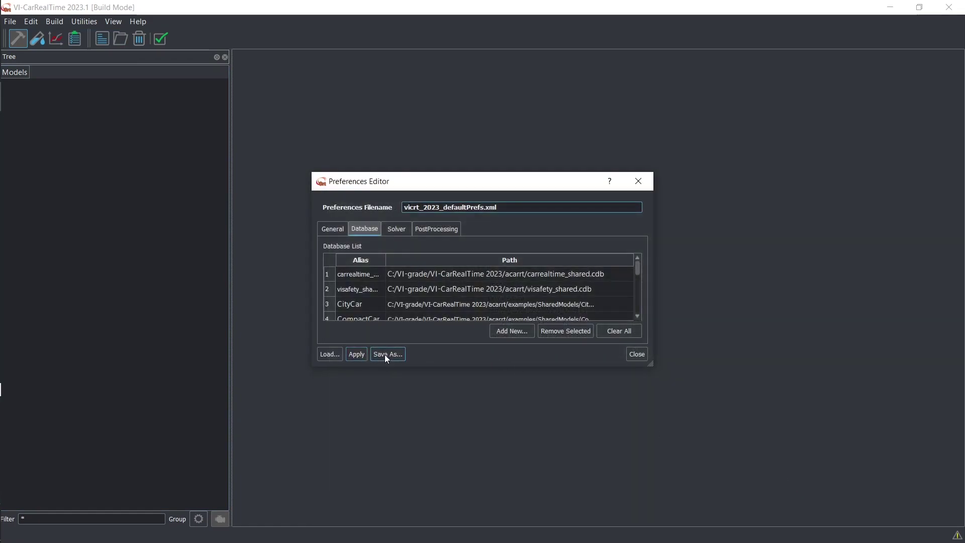
{"action": "left_click", "coordinate": [635, 354]}
Open the file selection for loading a vehicle model in Build Mode.
{"action": "left_click", "coordinate": [124, 40]}
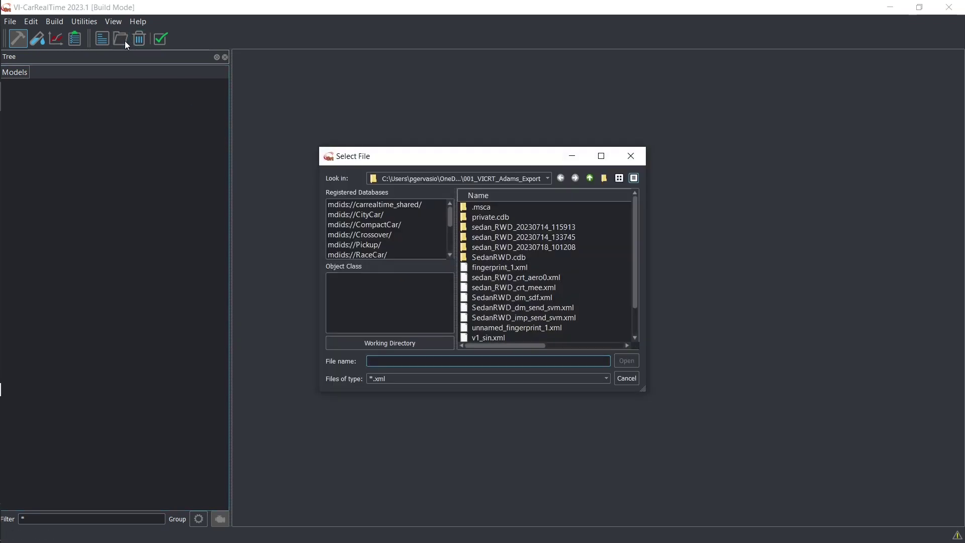